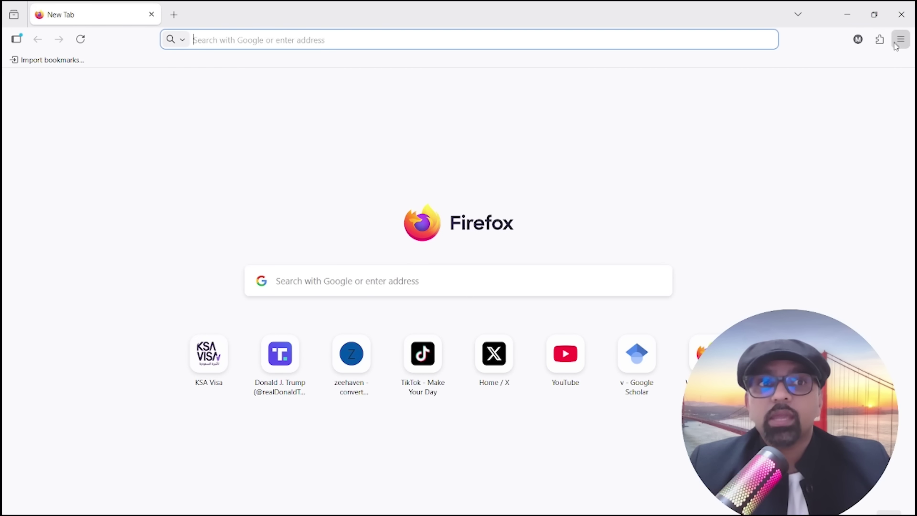
Install the Firefox add-on from the file zeeschuimer-v1.13.1.xpi and pin the Zeeschuimer extension to the toolbar.
click(900, 39)
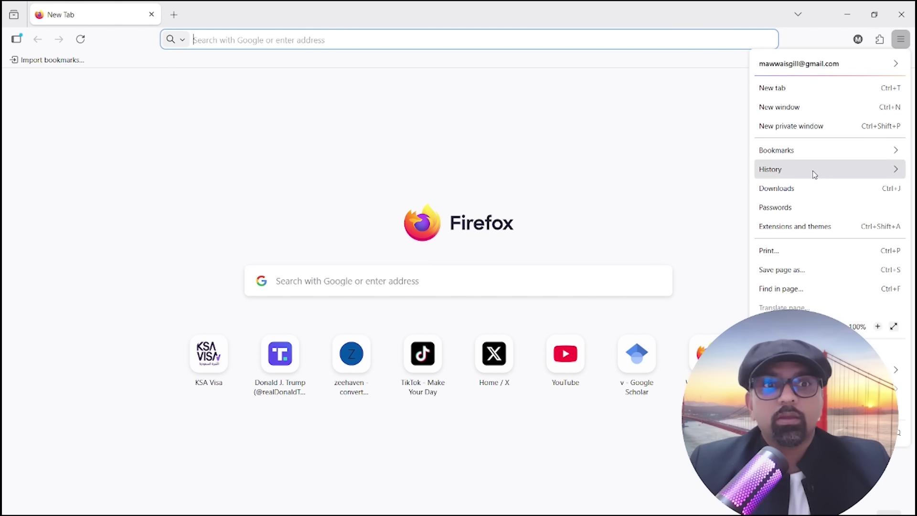
click(815, 227)
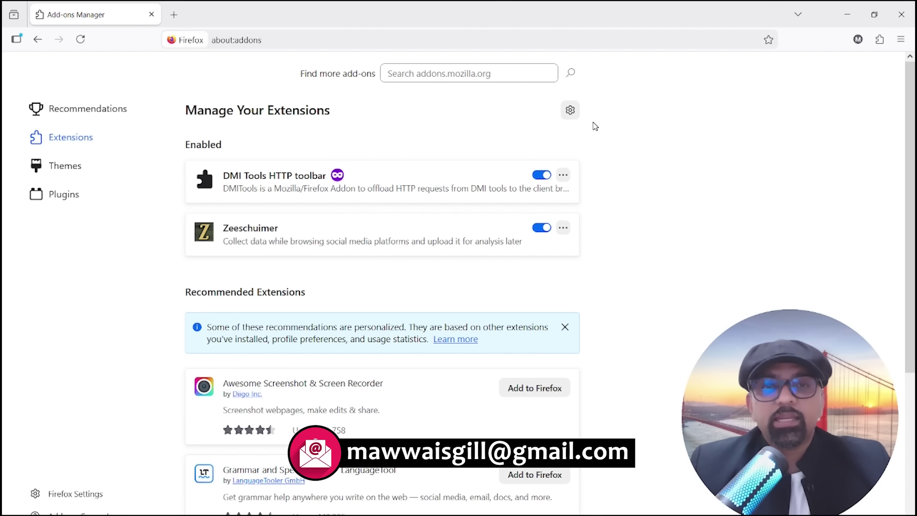
click(570, 110)
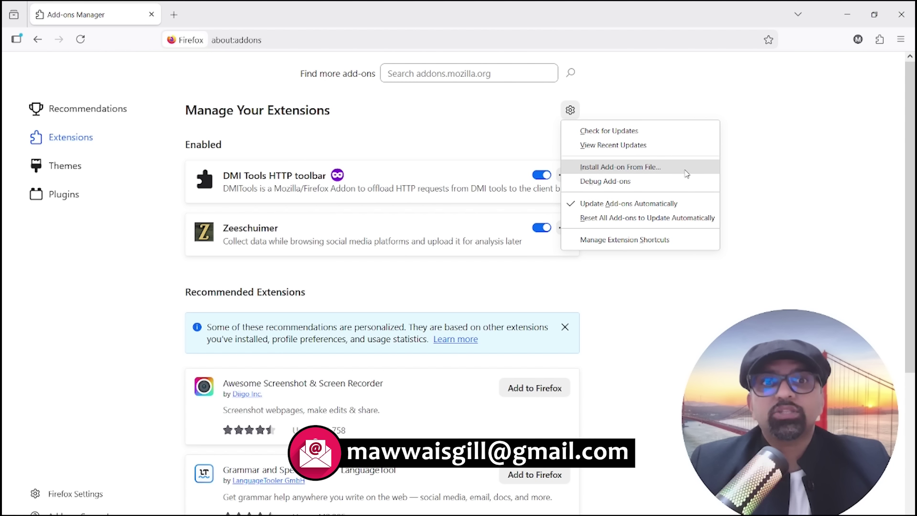
click(685, 168)
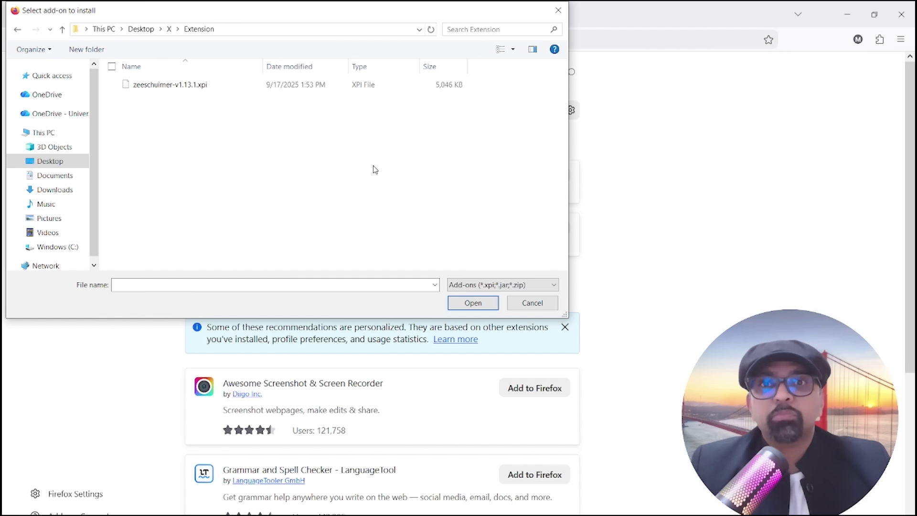
click(195, 91)
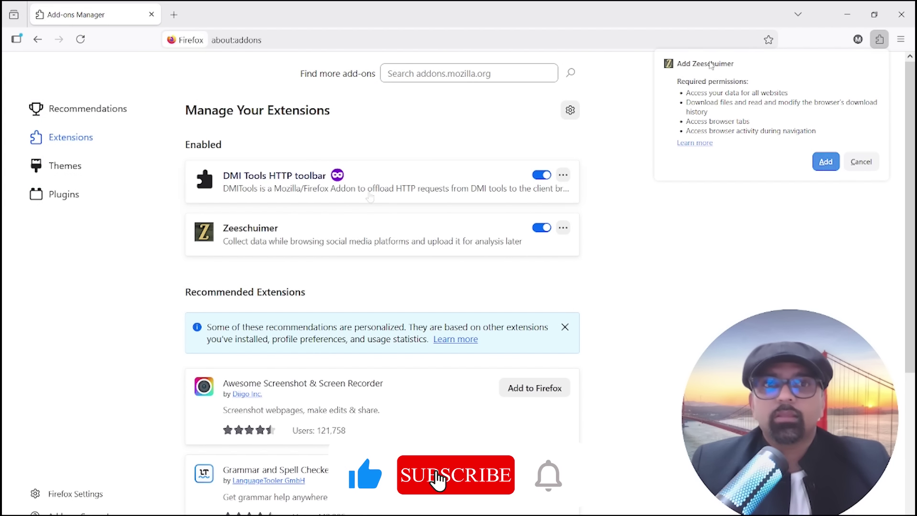
click(829, 167)
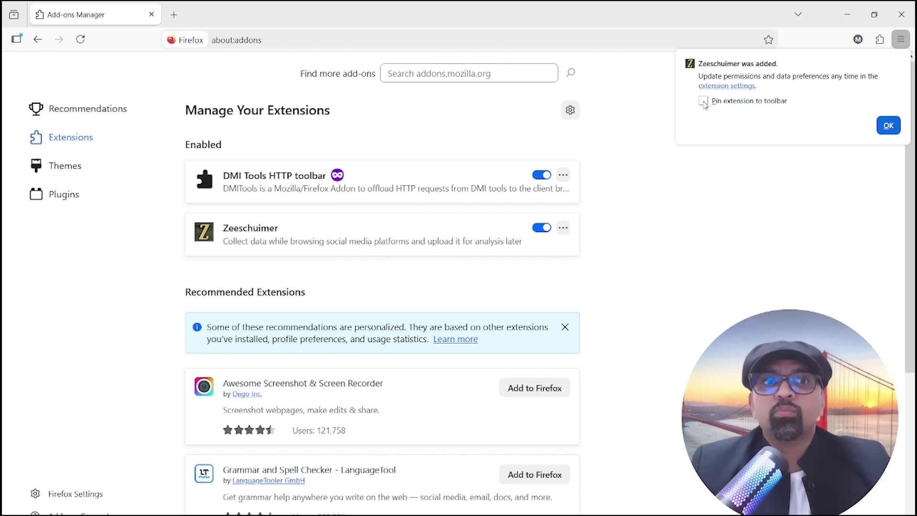
click(703, 101)
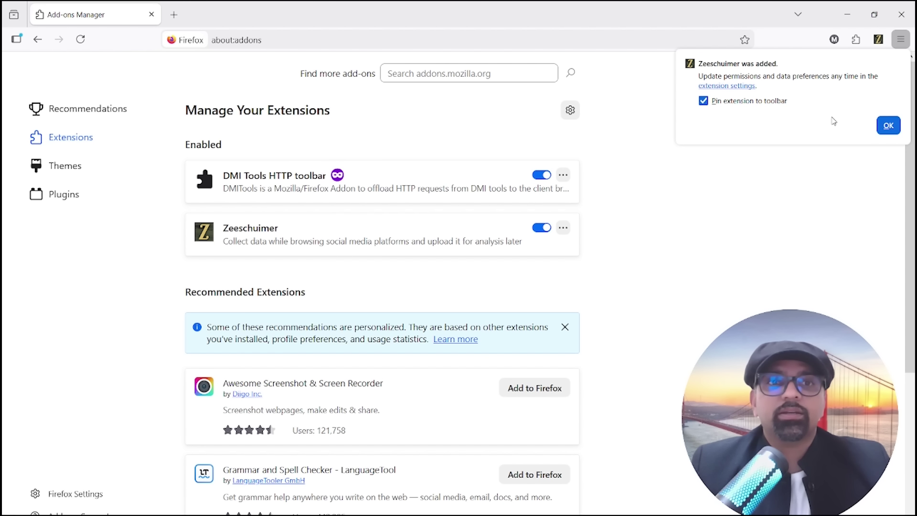
click(888, 125)
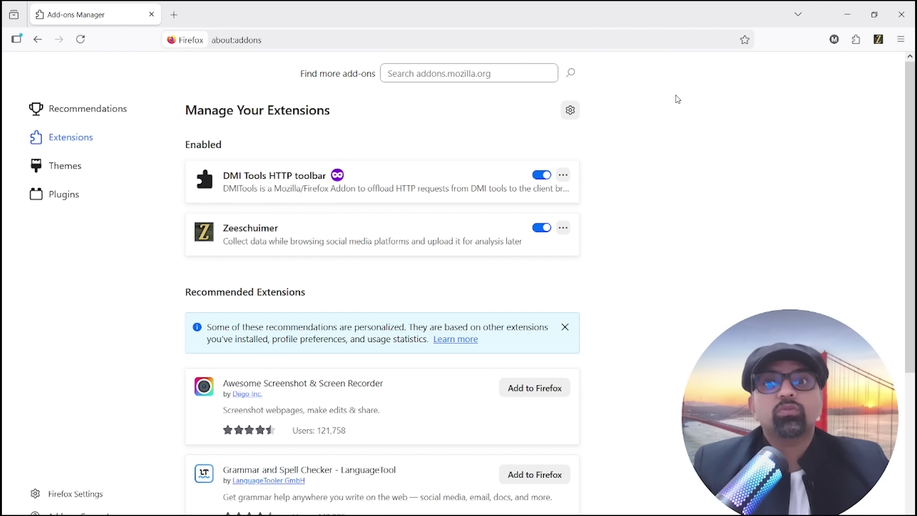
Open the Zeeschuimer status page and load the posts on Tom Cruise's X profile far down the timeline to capture them.
click(878, 39)
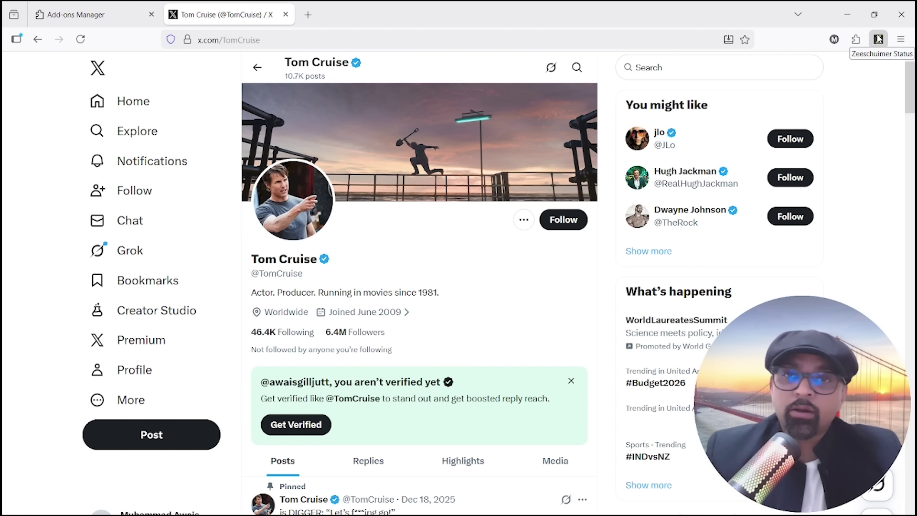
click(878, 39)
scroll(904, 137, down, 10)
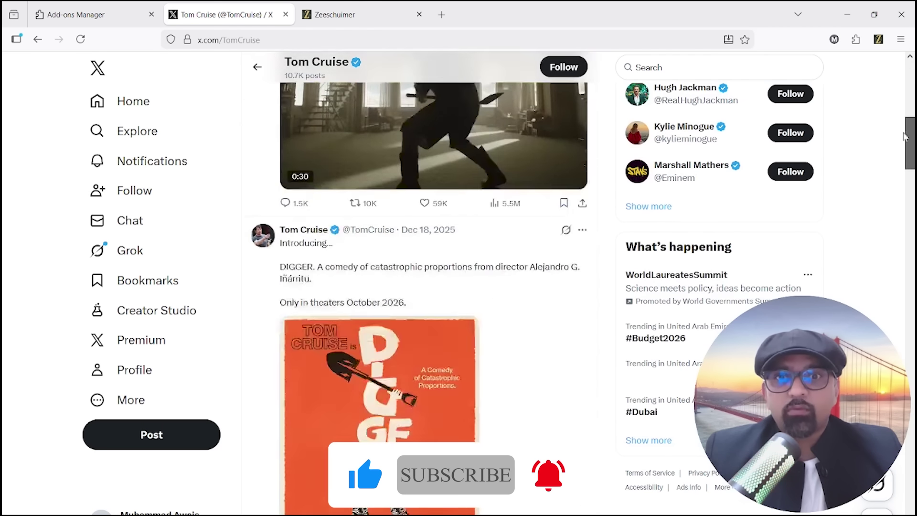
drag(904, 137, 902, 308)
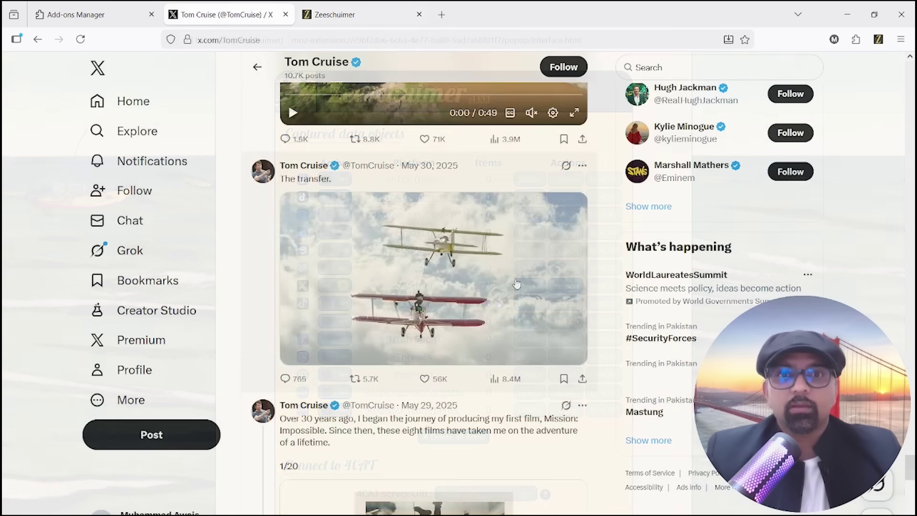
scroll(516, 284, down, 10)
Export the captured X/Twitter items from Zeeschuimer as an .ndjson file.
click(372, 17)
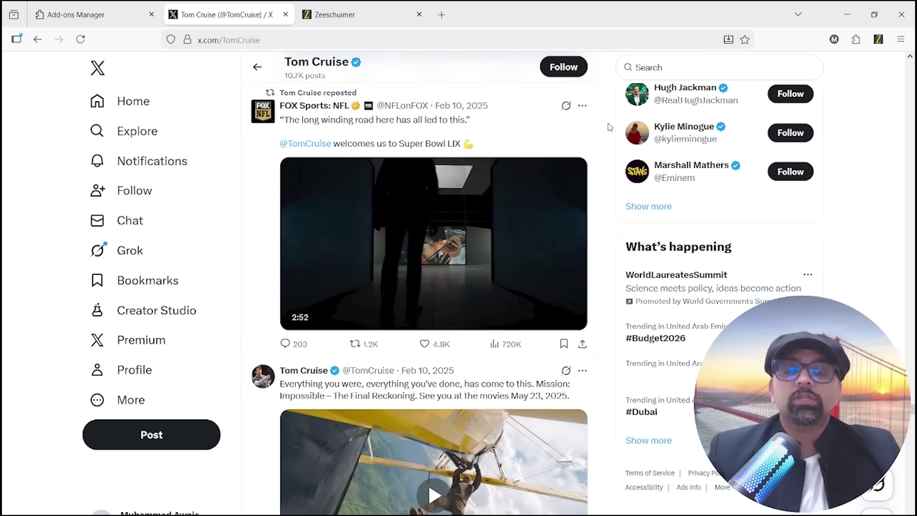
click(360, 22)
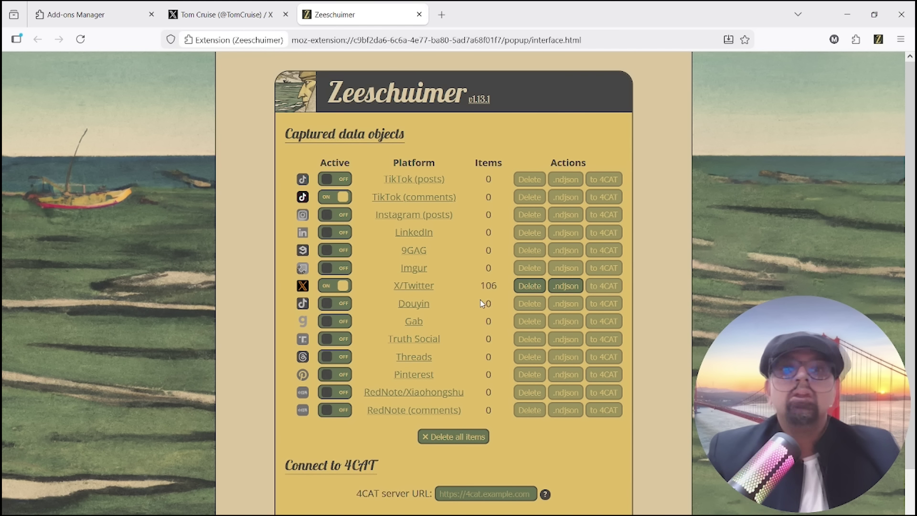
click(568, 287)
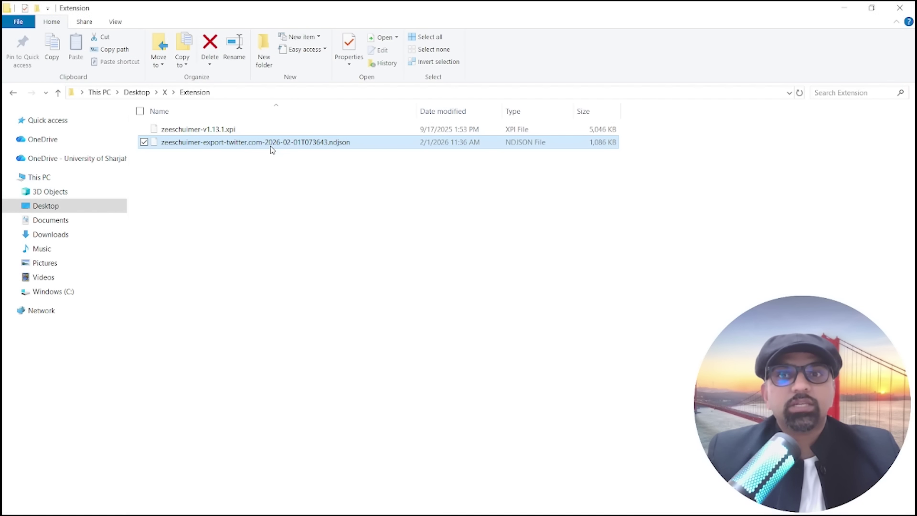
Convert the exported twitter.com .ndjson file to CSV with zeehaven and open the resulting CSV in Excel.
drag(270, 142, 425, 385)
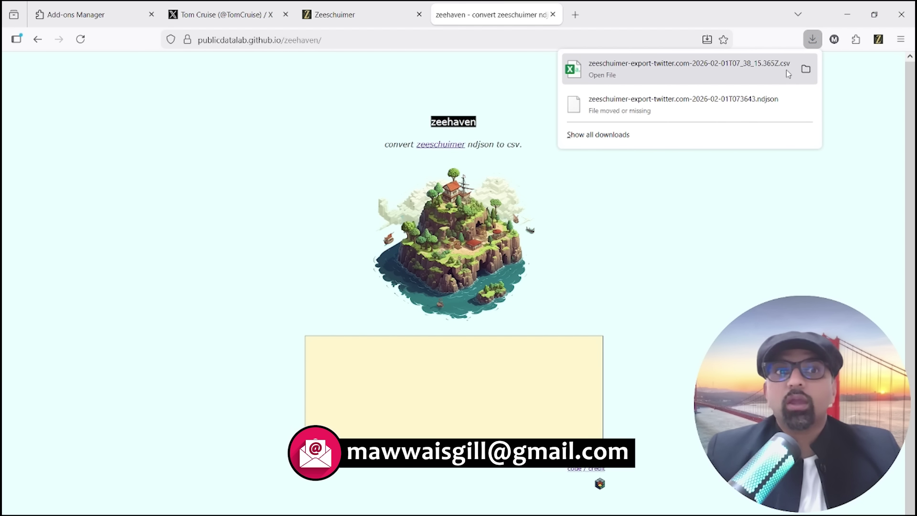
click(805, 69)
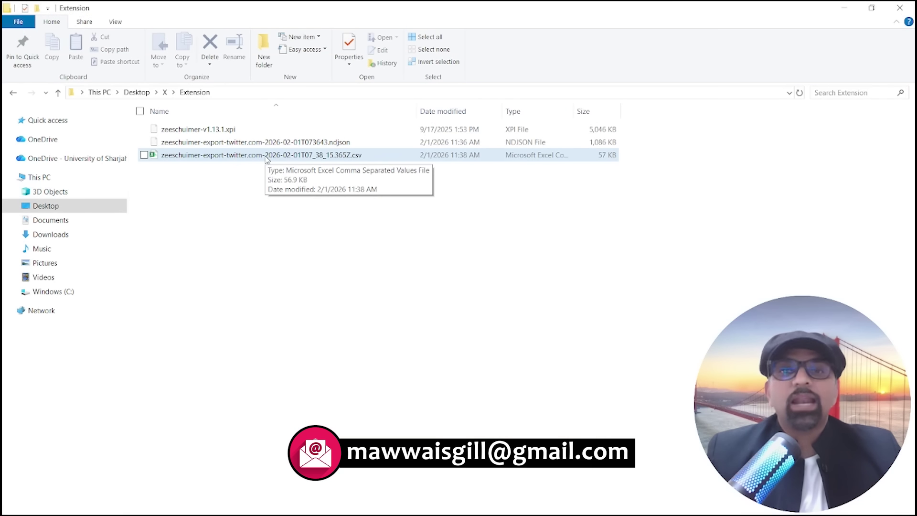
double_click(266, 156)
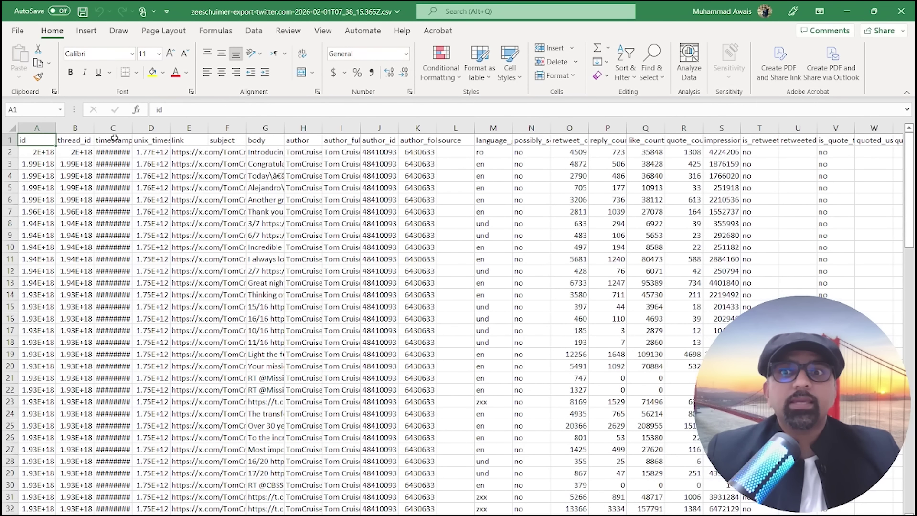
Review the header row of the exported data and widen the body, retweet_count and reply_count columns.
click(114, 138)
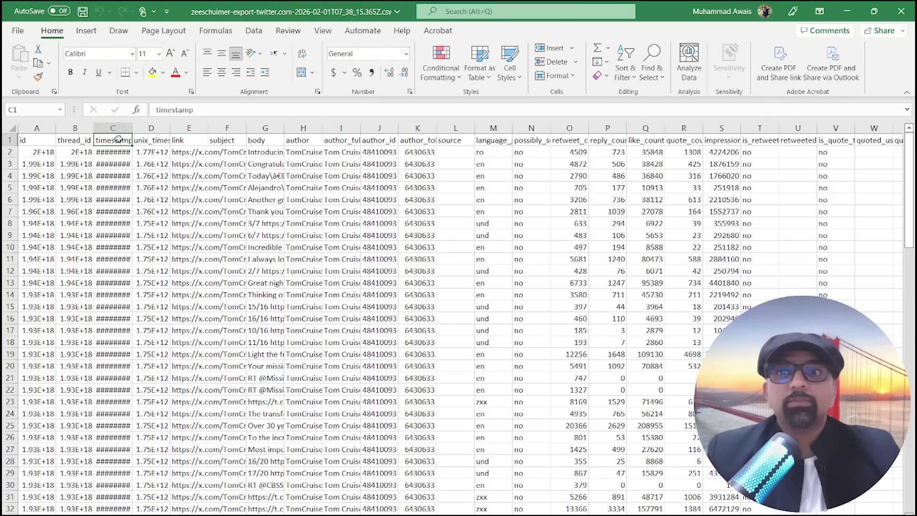
click(201, 140)
click(227, 140)
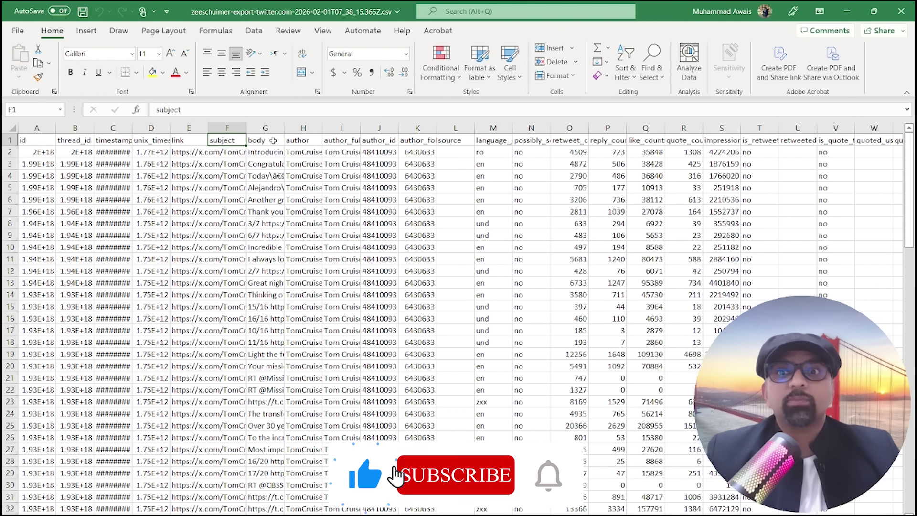
drag(284, 128, 361, 128)
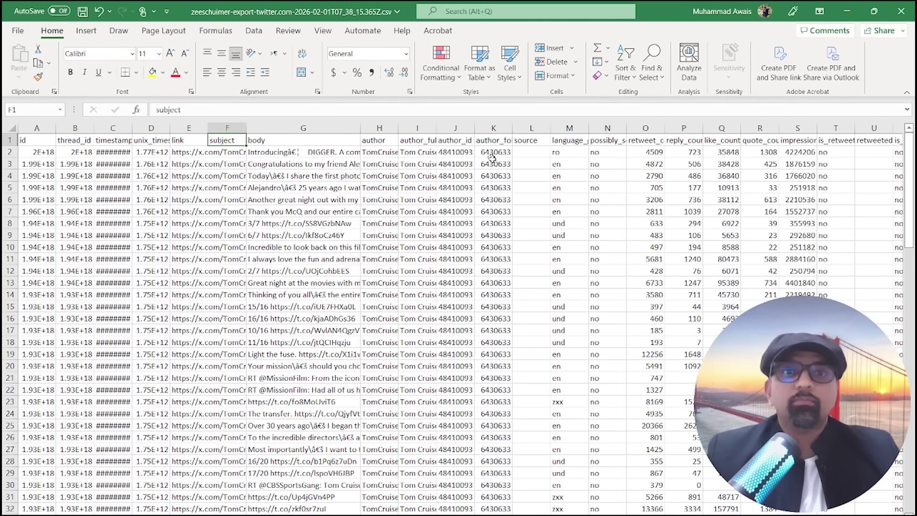
drag(664, 128, 703, 128)
scroll(589, 138, right, 3)
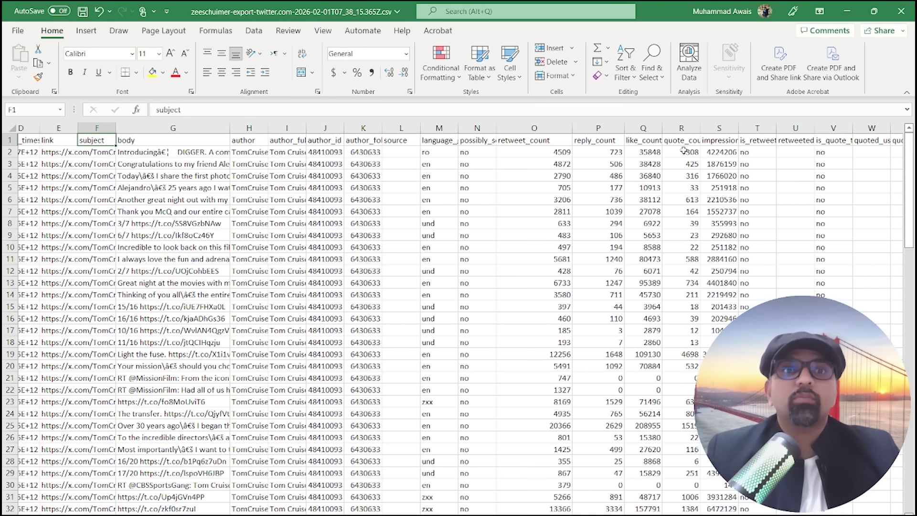
scroll(477, 239, left, 3)
Copy the post link in cell E11 and open it in a new Firefox tab.
click(309, 128)
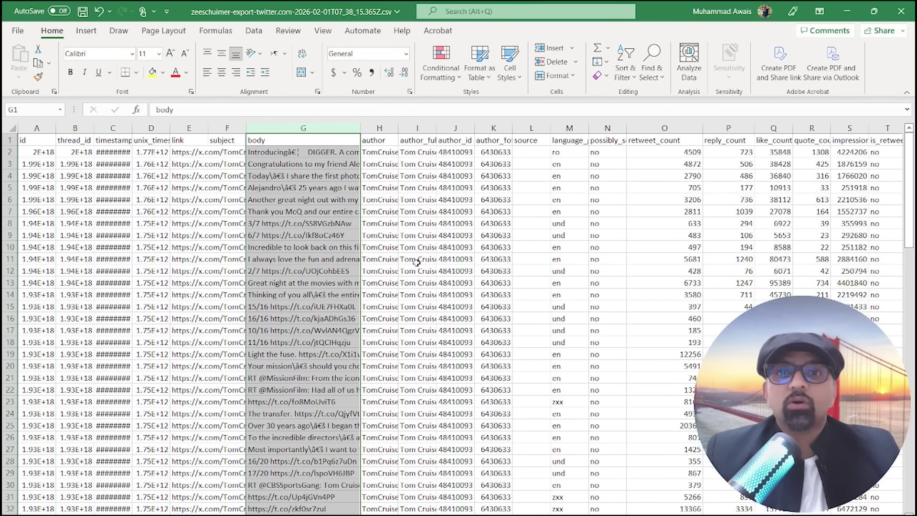
click(272, 258)
click(184, 259)
right_click(184, 260)
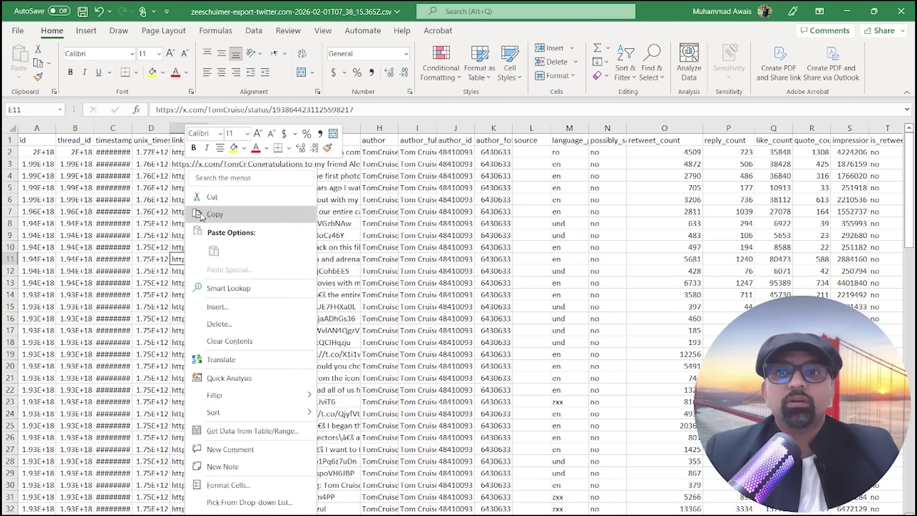
click(213, 182)
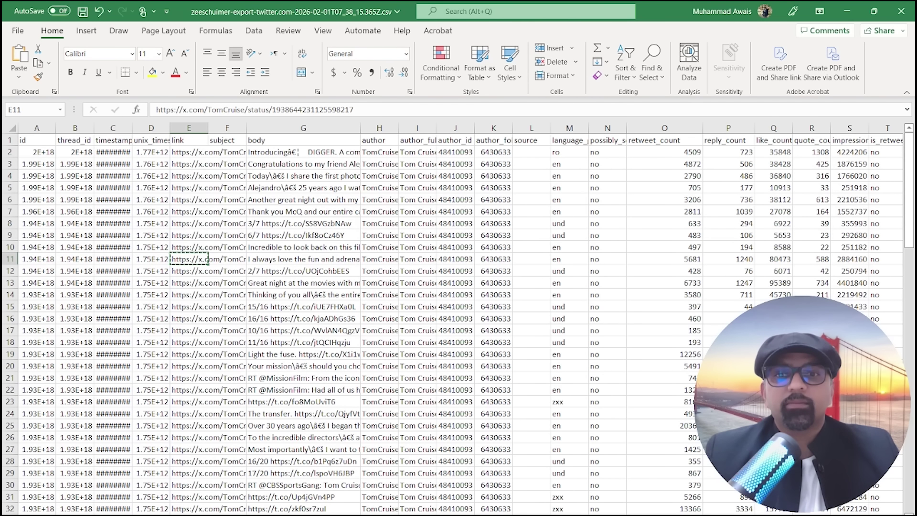
key(alt+Tab)
key(ctrl+t)
right_click(479, 39)
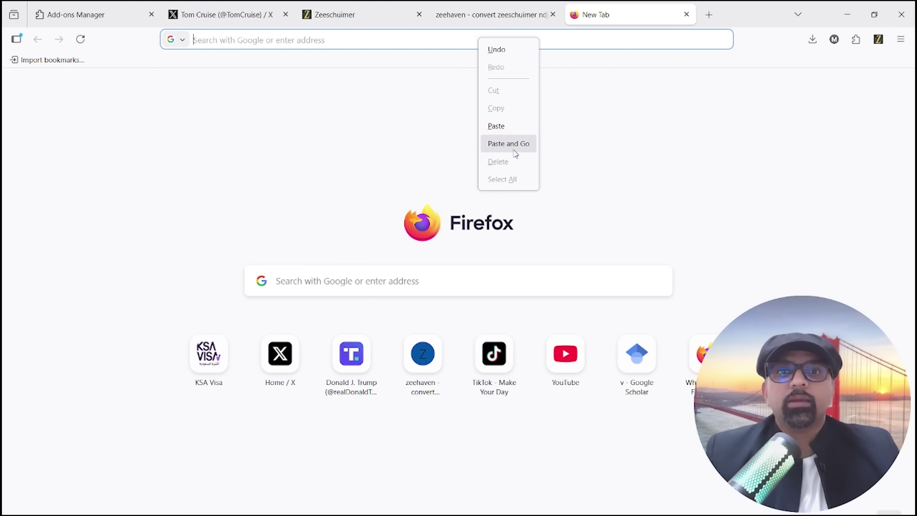
click(515, 149)
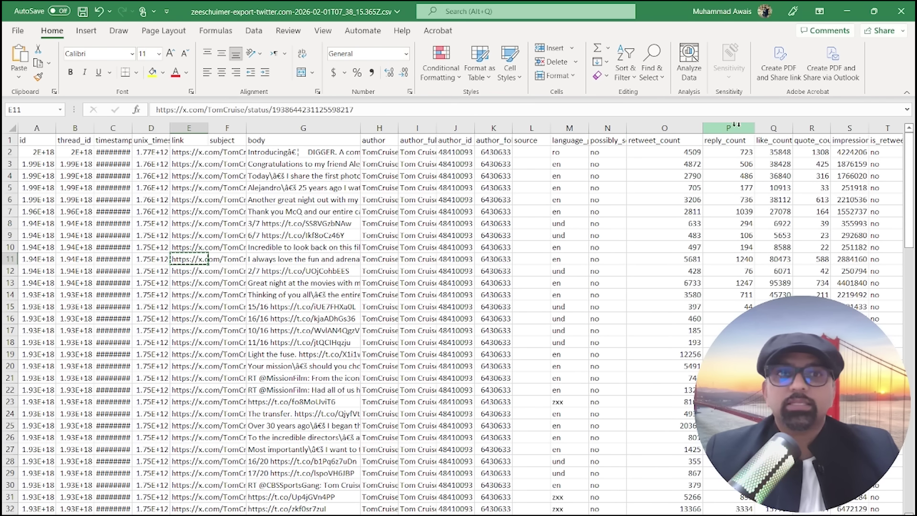
Search X for #StarAcademy and delete the previously captured X/Twitter items in Zeeschuimer.
click(334, 259)
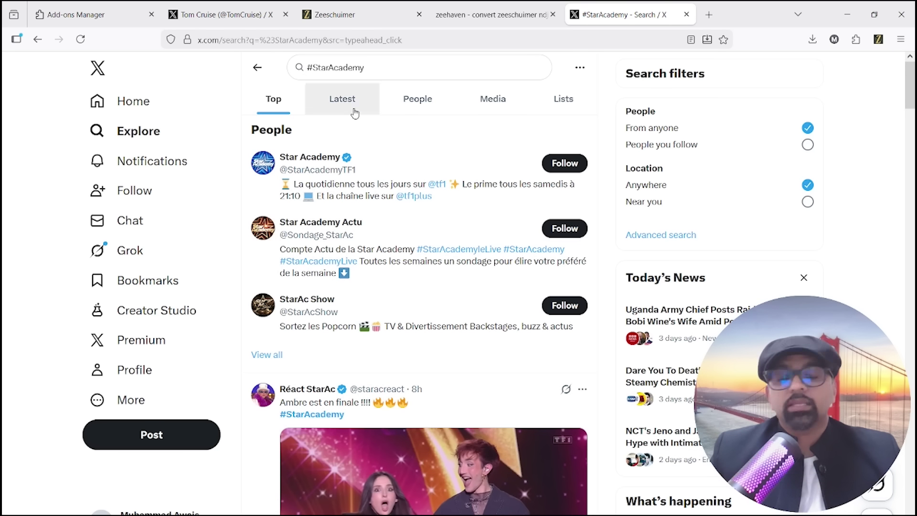
click(336, 15)
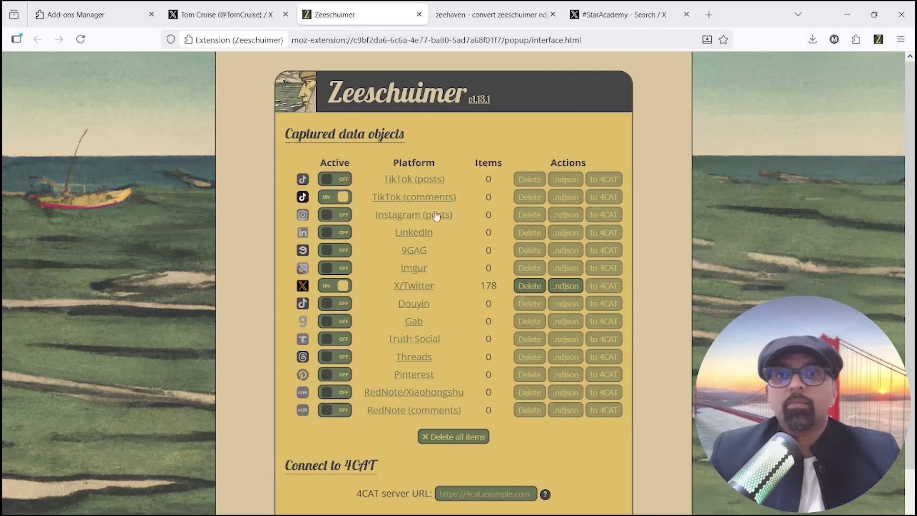
click(520, 289)
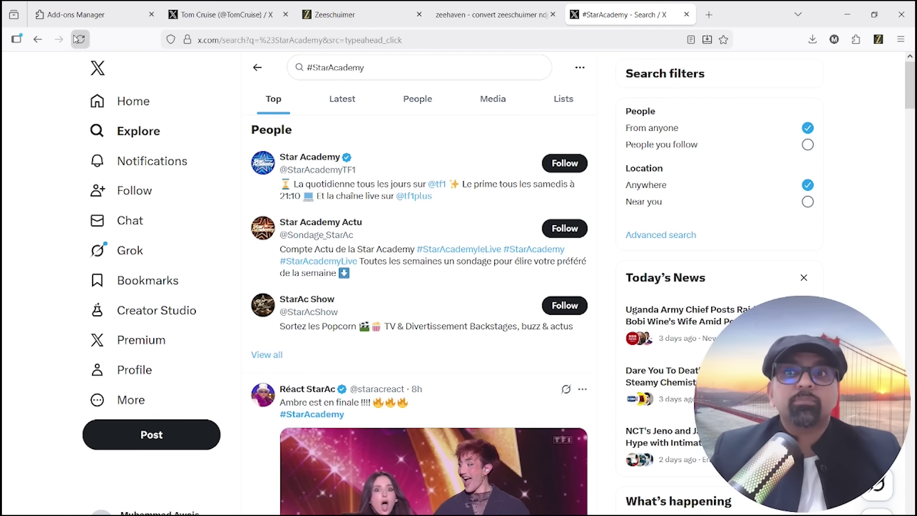
Reload the #StarAcademy search results, load more posts for capture, and check the X/Twitter item count in Zeeschuimer.
click(81, 38)
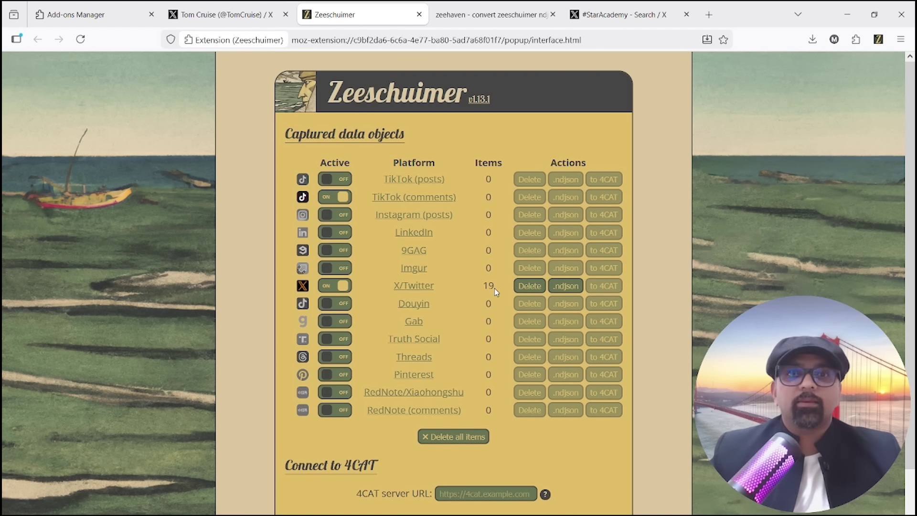
click(614, 18)
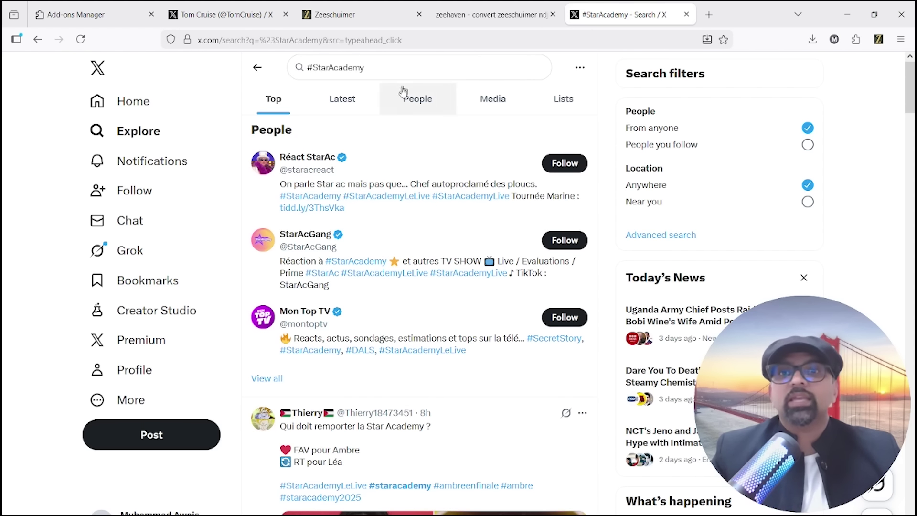
scroll(409, 145, down, 20)
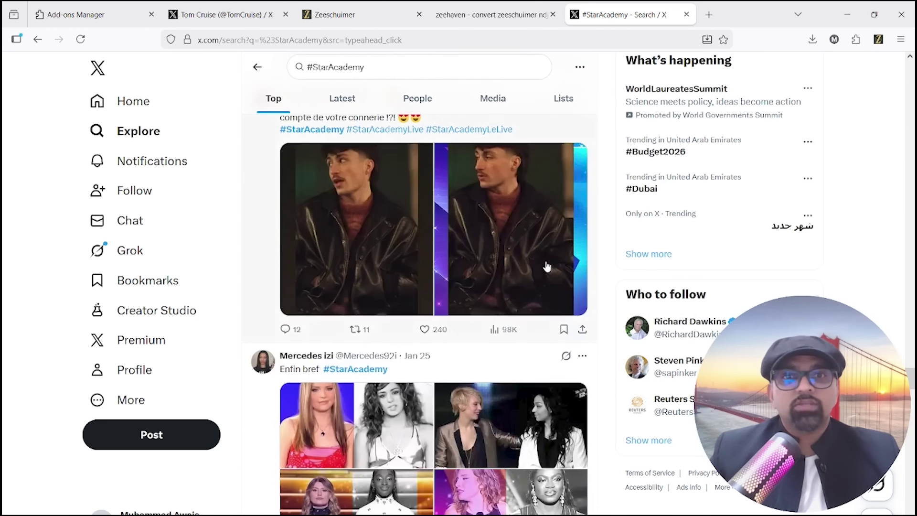
click(345, 6)
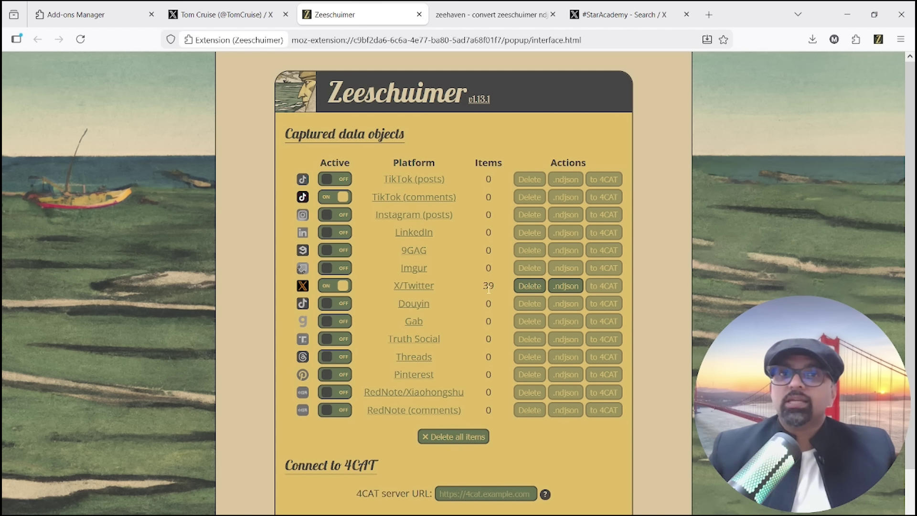
click(455, 7)
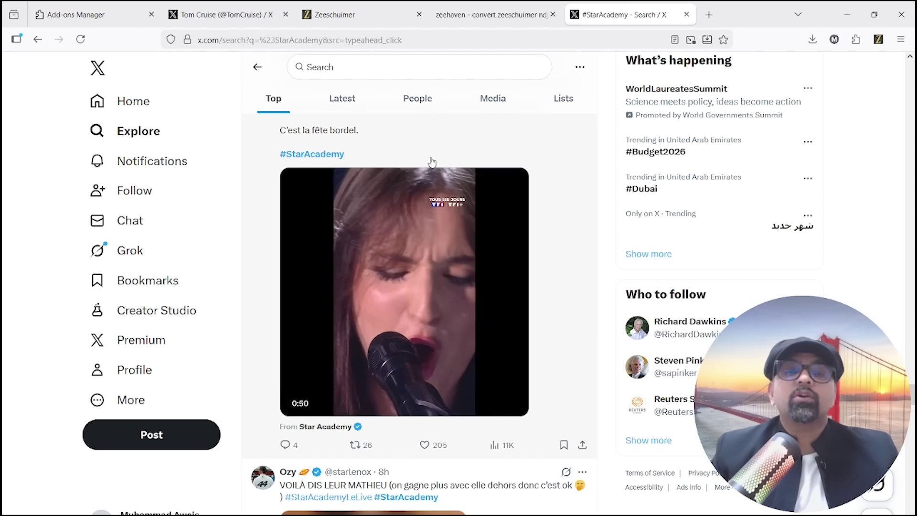
Open X's Advanced search for #StarAcademy and examine its word, hashtag, engagement and date filters.
click(581, 67)
click(518, 98)
right_click(368, 441)
click(382, 293)
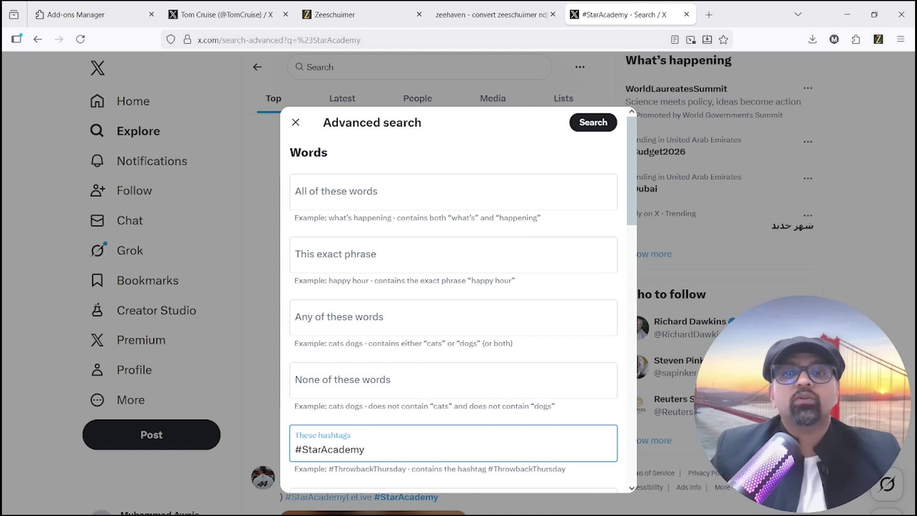
scroll(617, 226, down, 15)
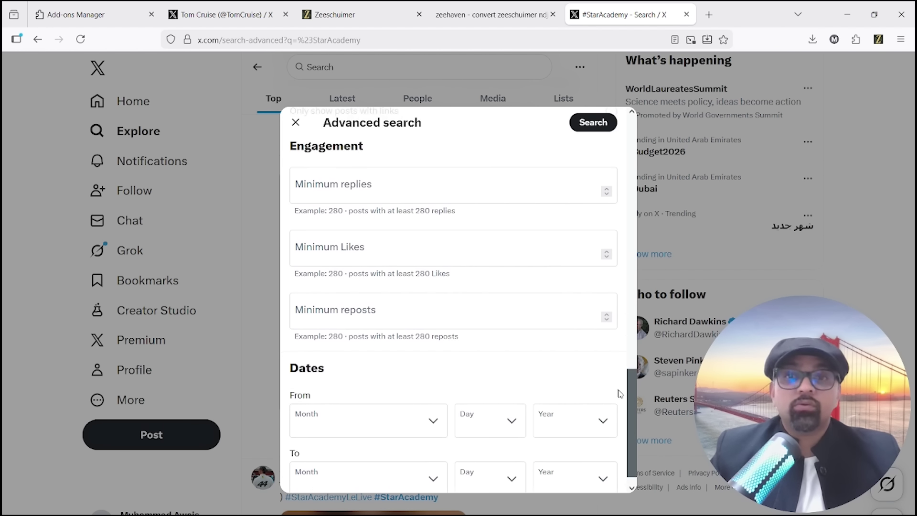
scroll(389, 373, down, 1)
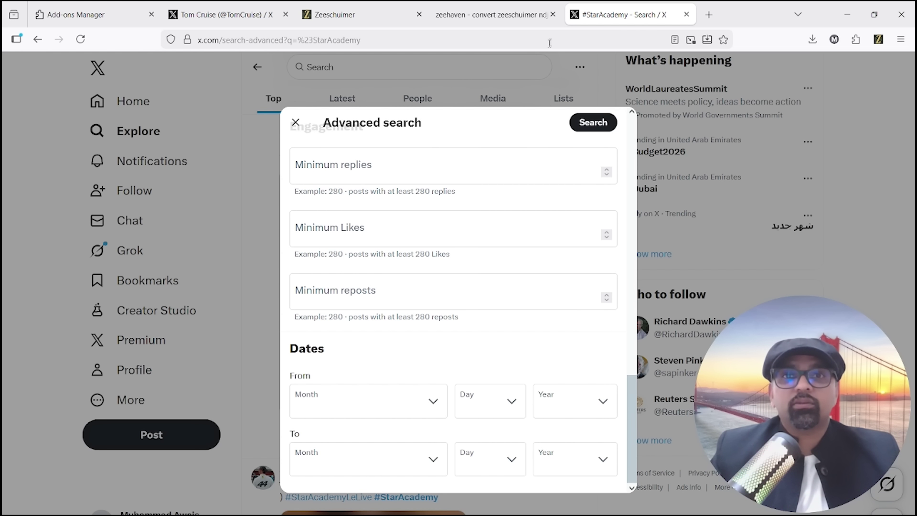
mouse_move(511, 7)
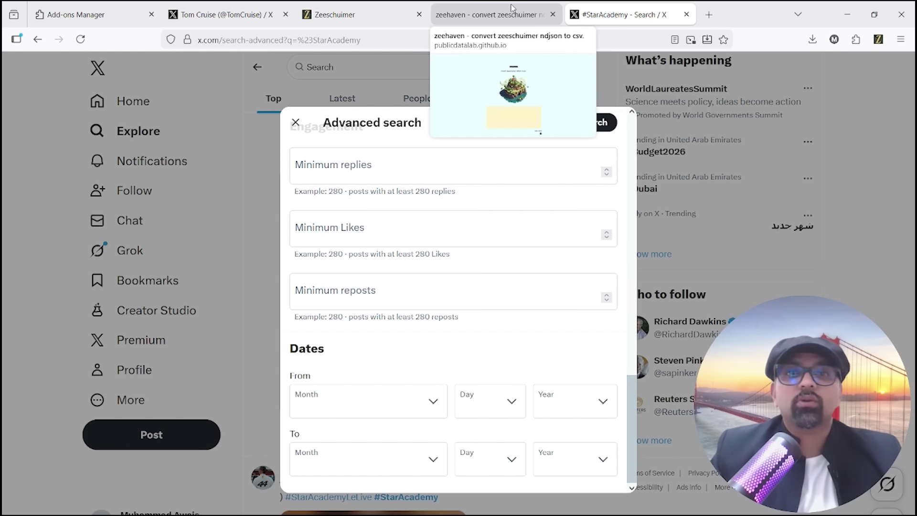